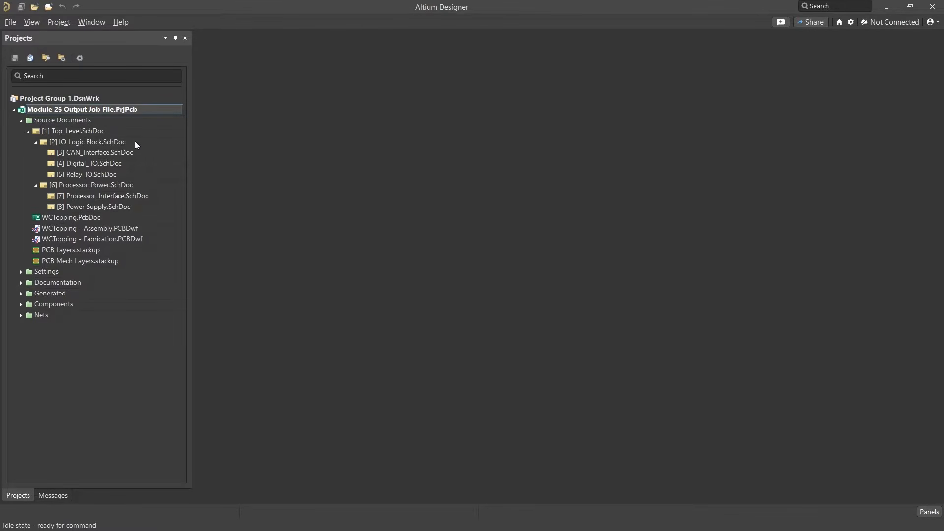
- Open the Top_Level.SchDoc schematic and bring up the project's Bill of Materials report
double_click(126, 131)
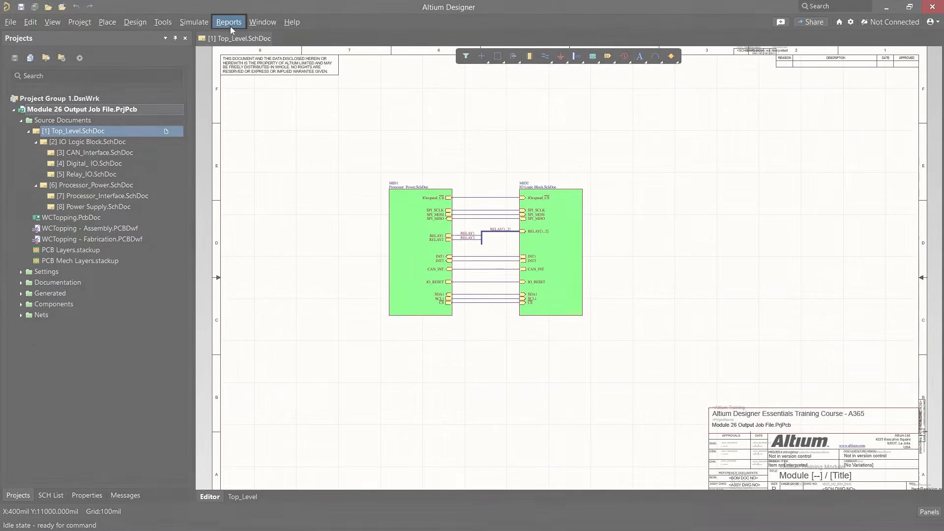
left_click(230, 23)
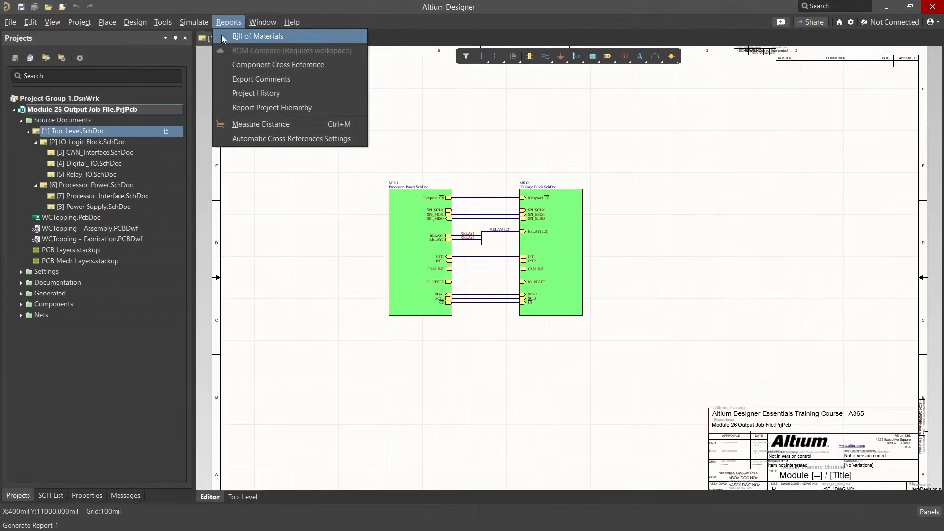
left_click(221, 34)
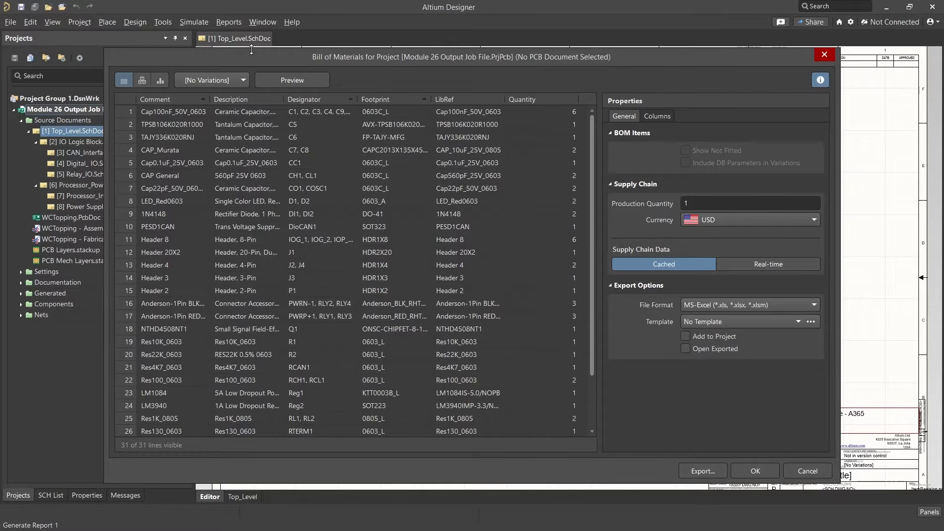
- Preview the bill of materials as an Excel spreadsheet, look through its rows, and close the preview
left_click(266, 78)
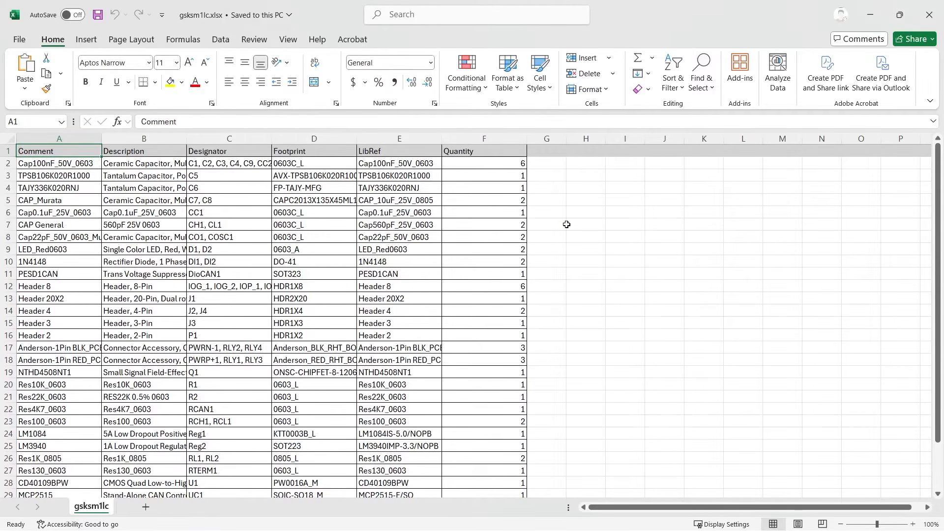
scroll(566, 224, "down", 3)
scroll(567, 224, "up", 3)
left_click(927, 14)
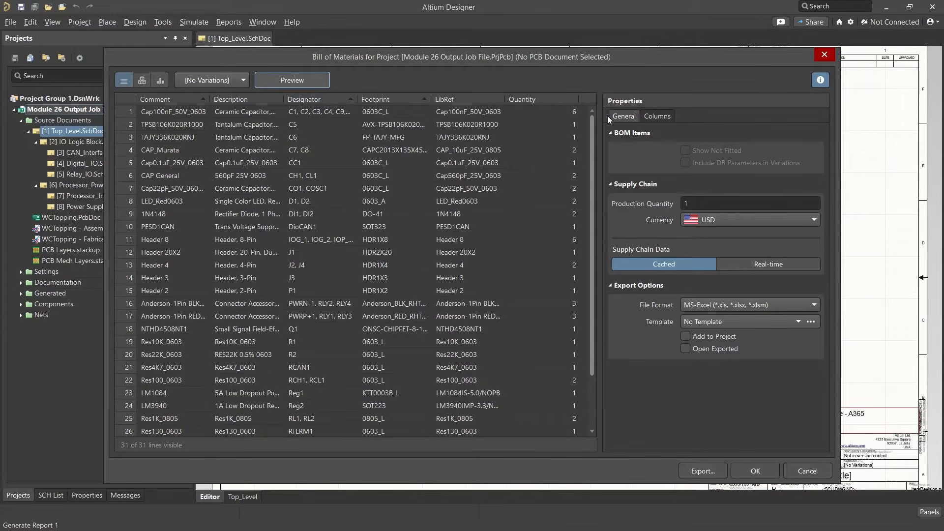
left_click_drag(591, 126, 585, 107)
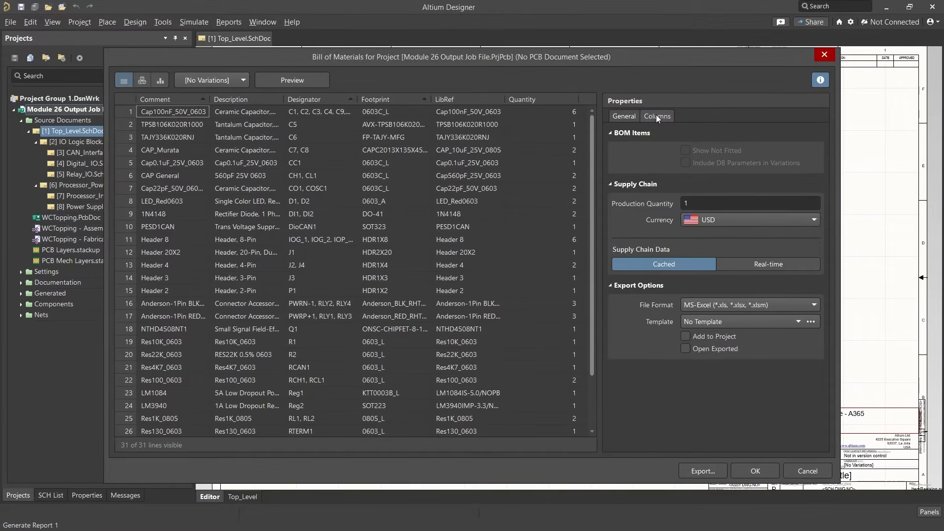
- Move the Comment column to the end by hiding and re-showing it, and sort the BOM by Footprint in descending order
left_click(657, 117)
type("co")
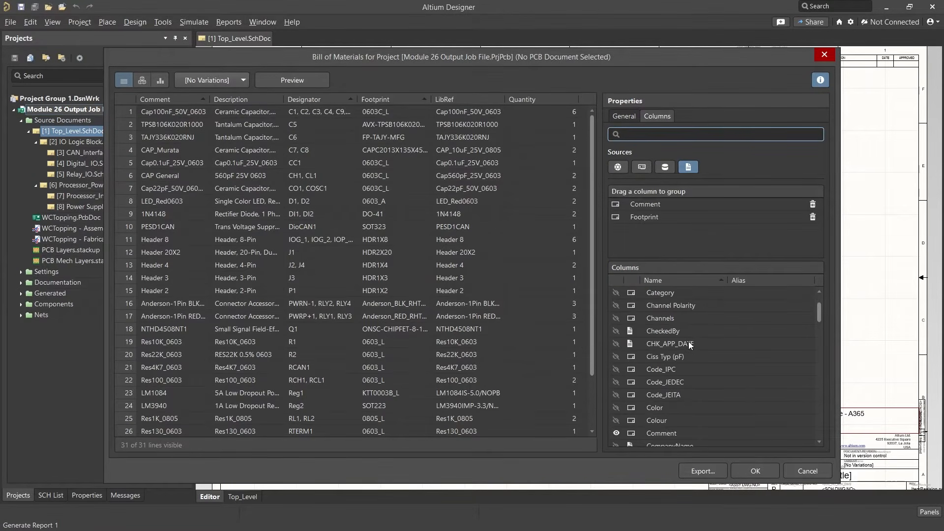
left_click(617, 357)
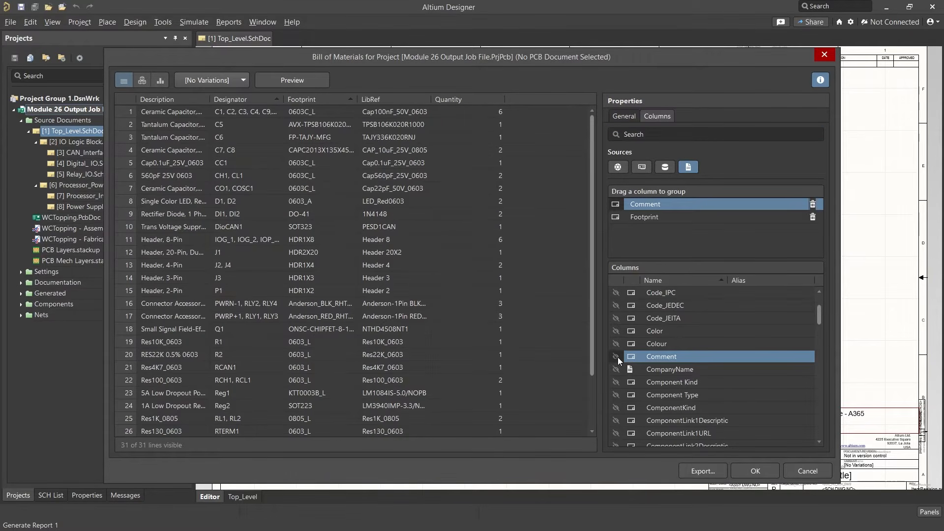
left_click(617, 356)
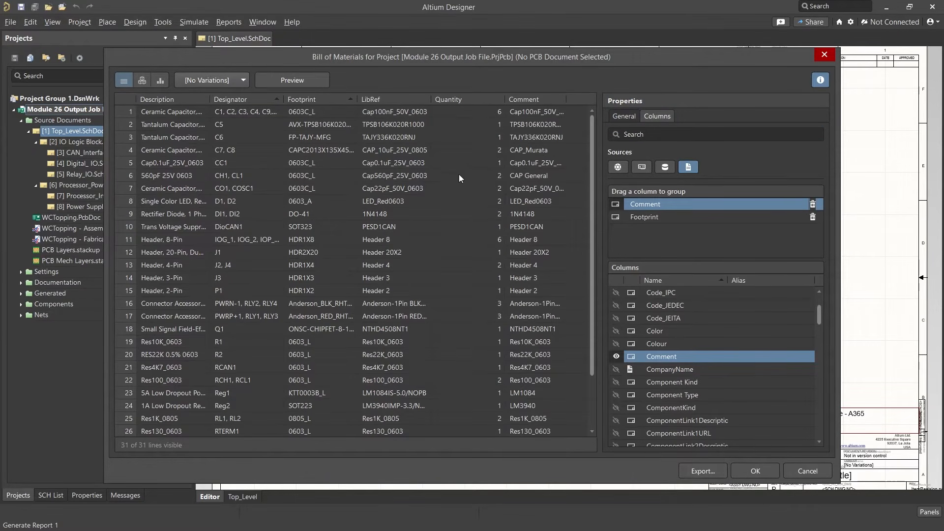
left_click(324, 99)
mouse_move(323, 98)
left_mouse_down()
mouse_move(225, 100)
mouse_move(328, 103)
left_mouse_up()
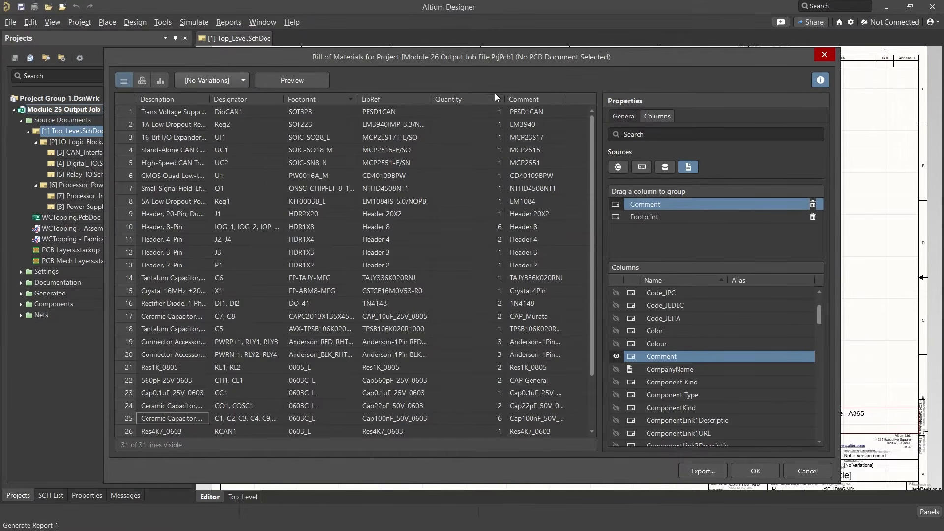
- Set the production quantity to 100, keeping USD as the currency and Cached as the supply chain data
left_click(622, 116)
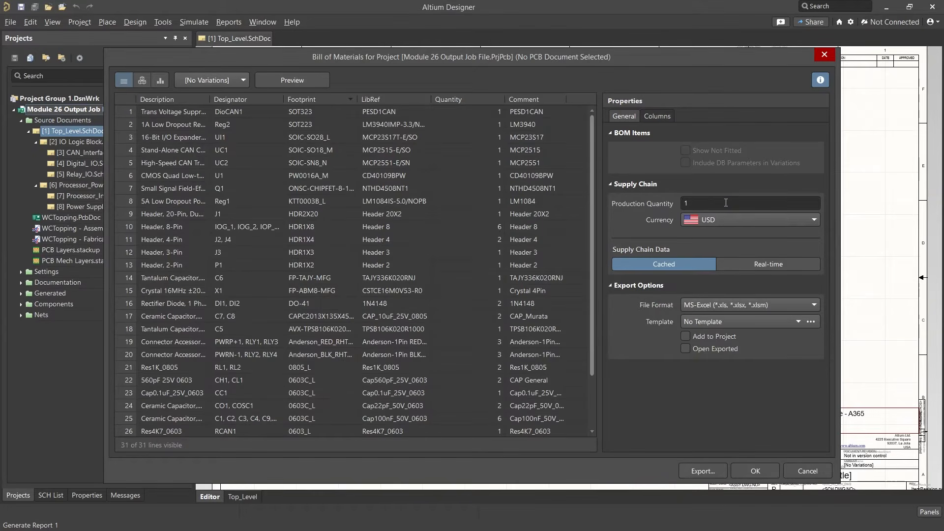
left_click(727, 203)
type("100")
left_click(814, 219)
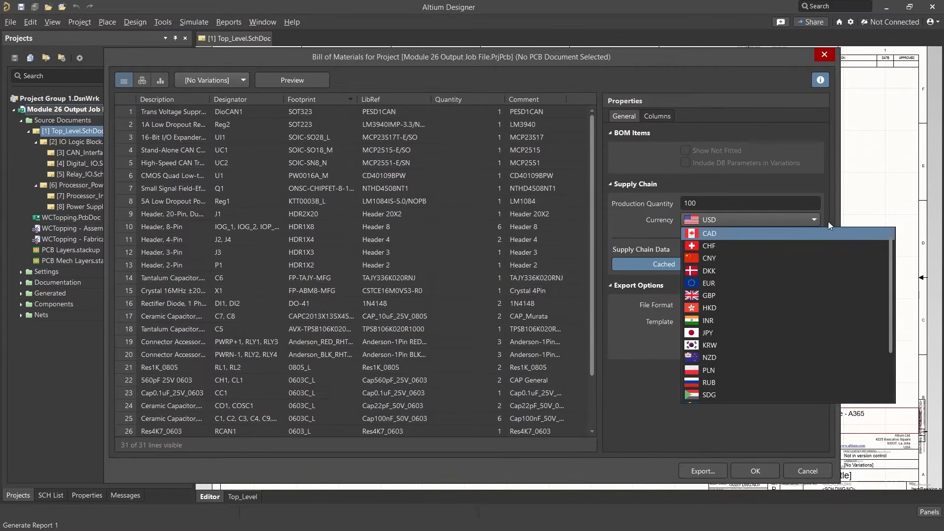
left_click(814, 219)
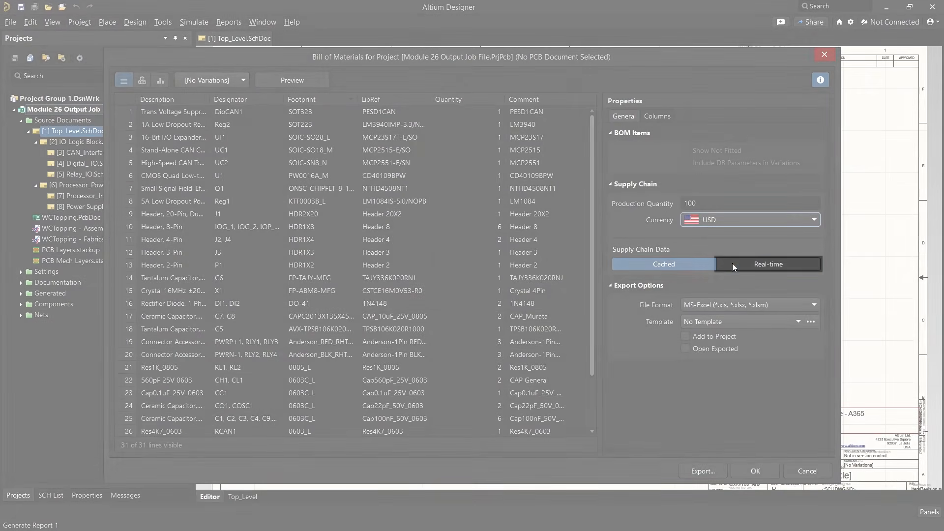
left_click(733, 263)
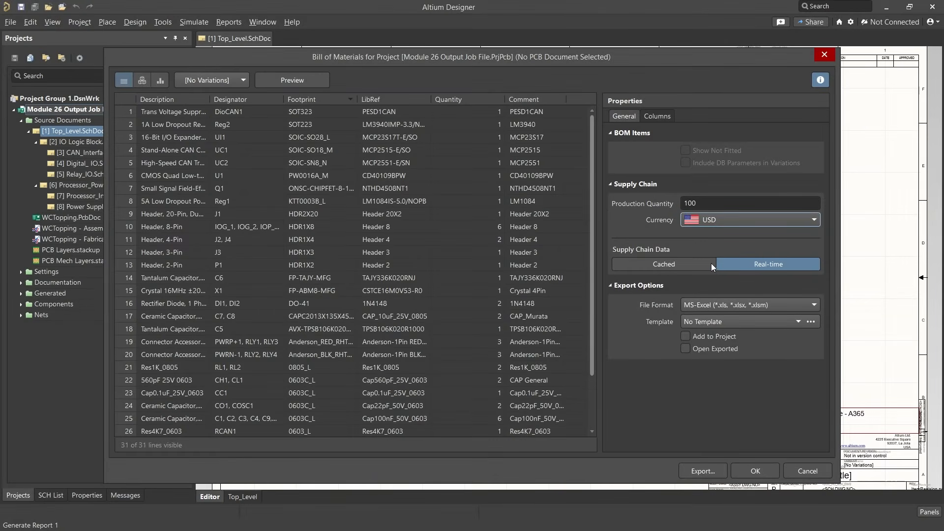
left_click(700, 264)
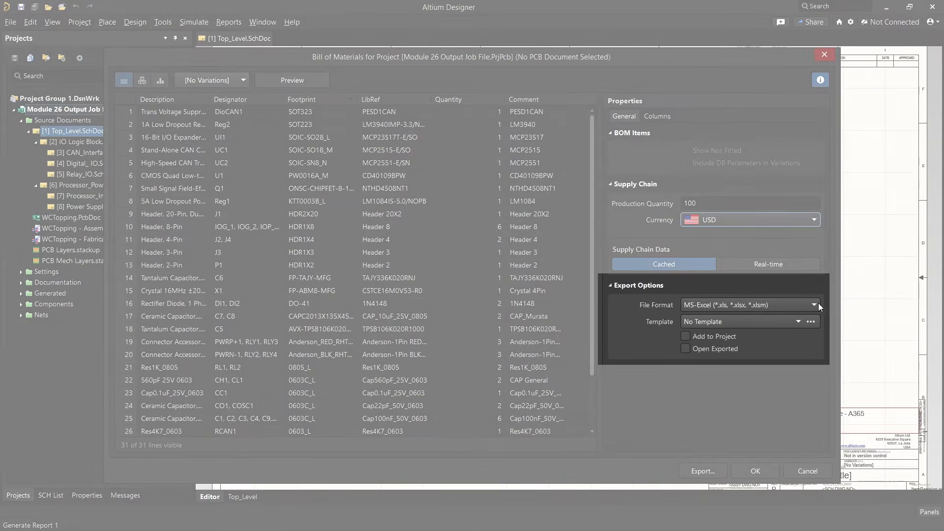
- Review the available export file formats and BOM templates
left_click(817, 306)
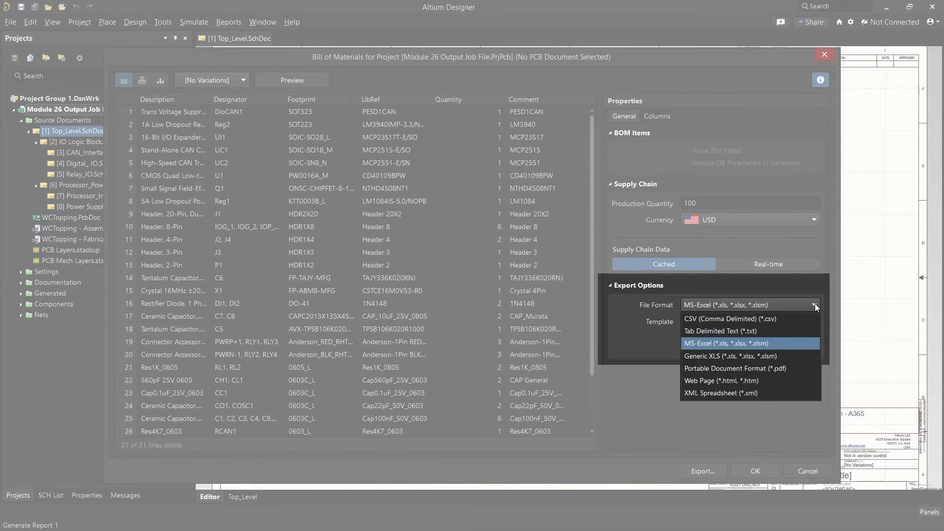
left_click(816, 305)
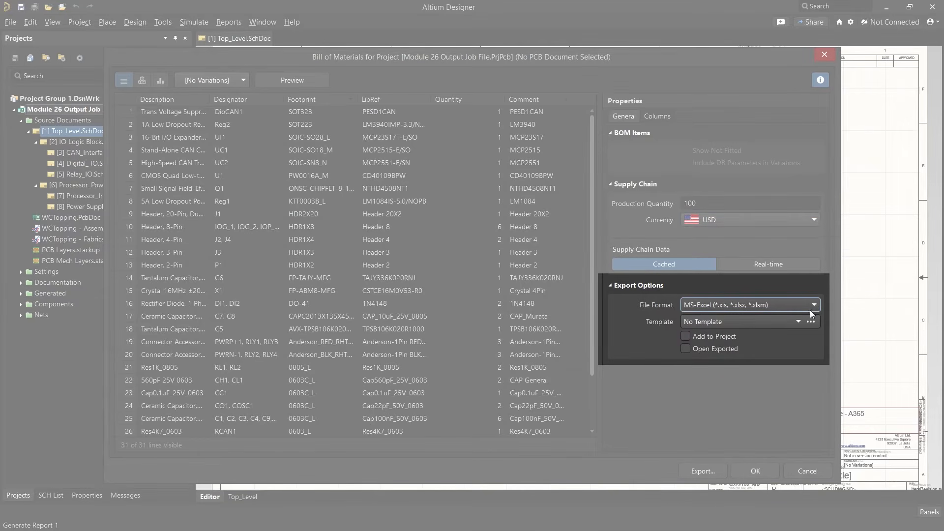
left_click(798, 322)
left_click(798, 323)
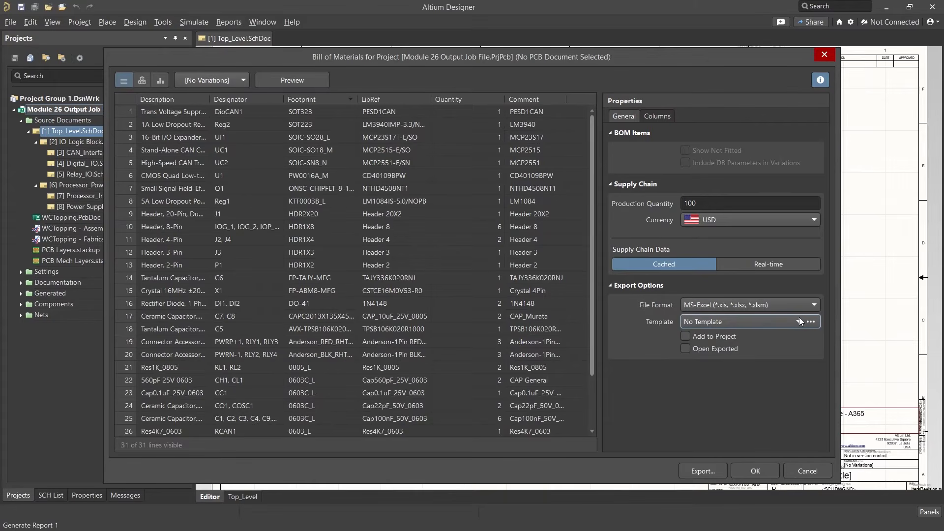
- Replace the Comment and Footprint grouping of the BOM rows with grouping by Value
left_click(659, 116)
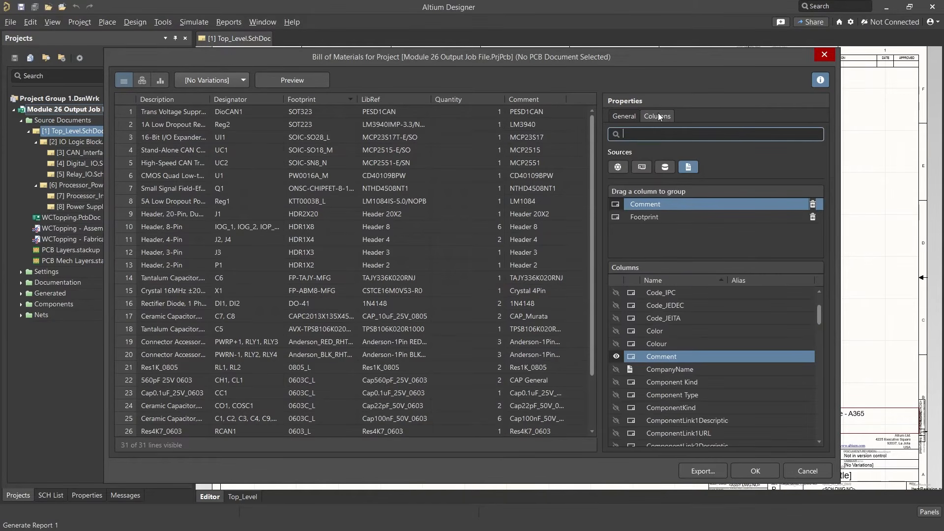
left_click(812, 218)
left_click(812, 204)
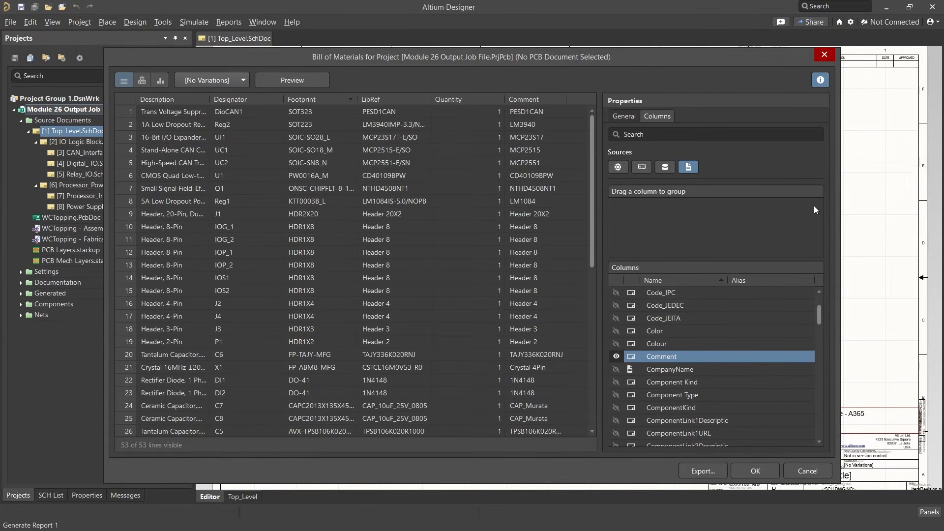
left_click_drag(819, 313, 829, 421)
left_click(657, 350)
left_click_drag(659, 351, 661, 213)
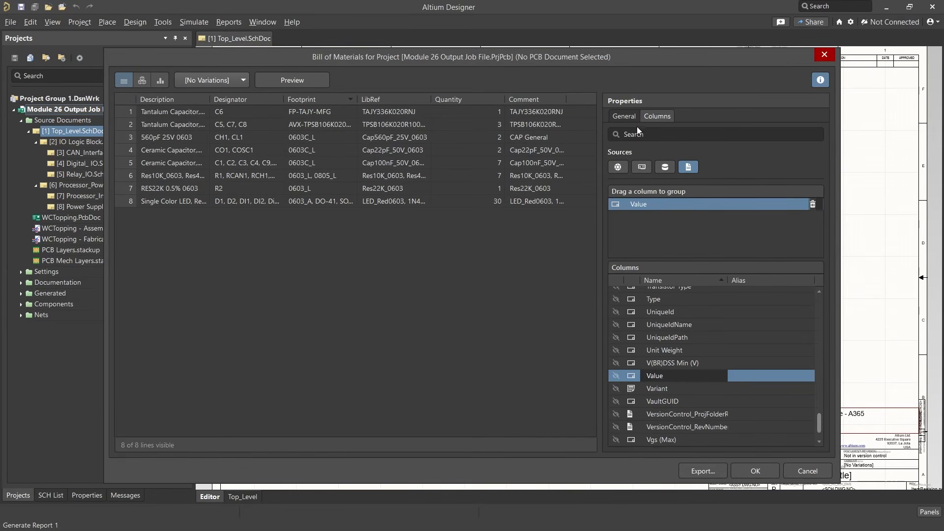
- Export the BOM in MS-Excel format as Module 26 Output Job File.xlsx to the project outputs folder
left_click(626, 117)
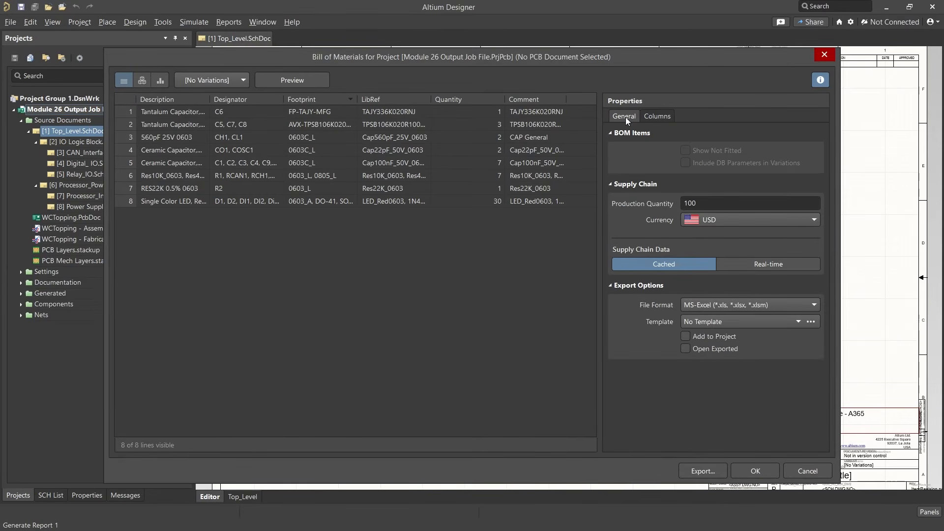
left_click(812, 304)
left_click(779, 342)
left_click(717, 468)
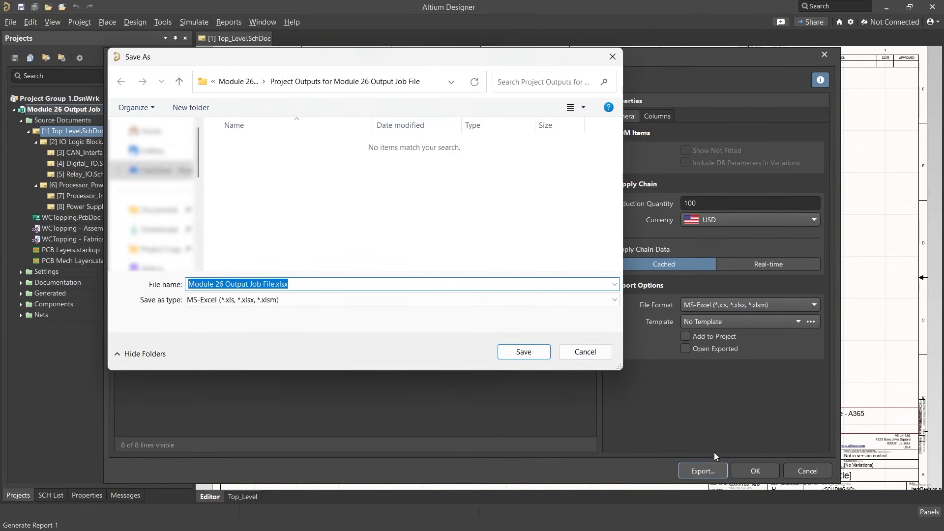
left_click(537, 354)
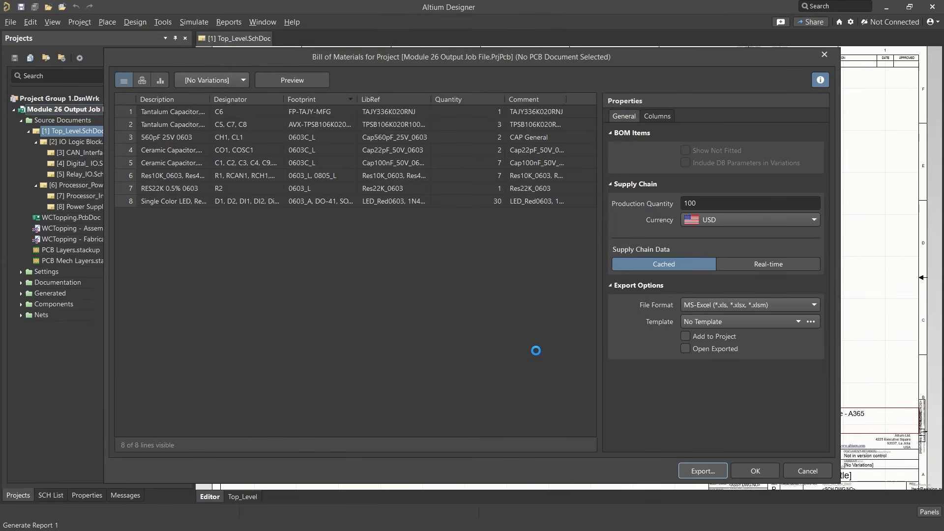